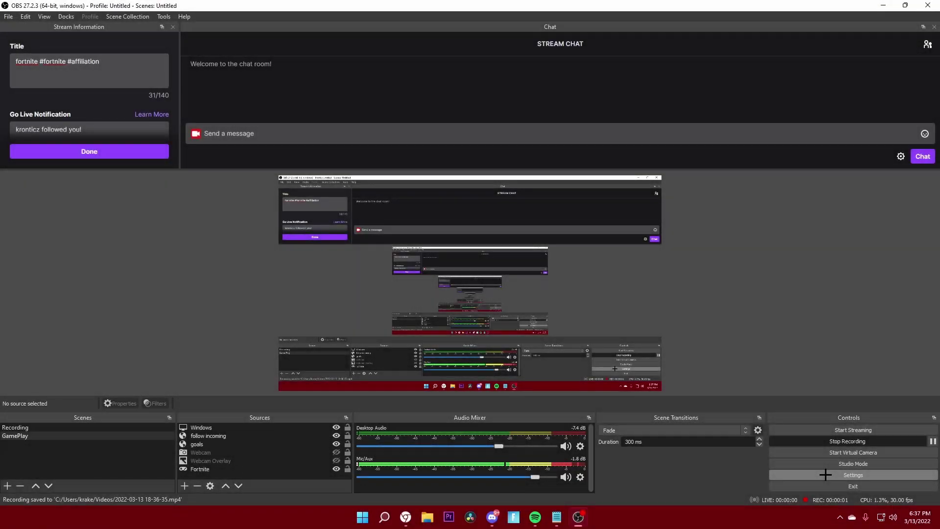
- Open Settings on the Stream page and keep Twitch as the streaming service
left_click(826, 475)
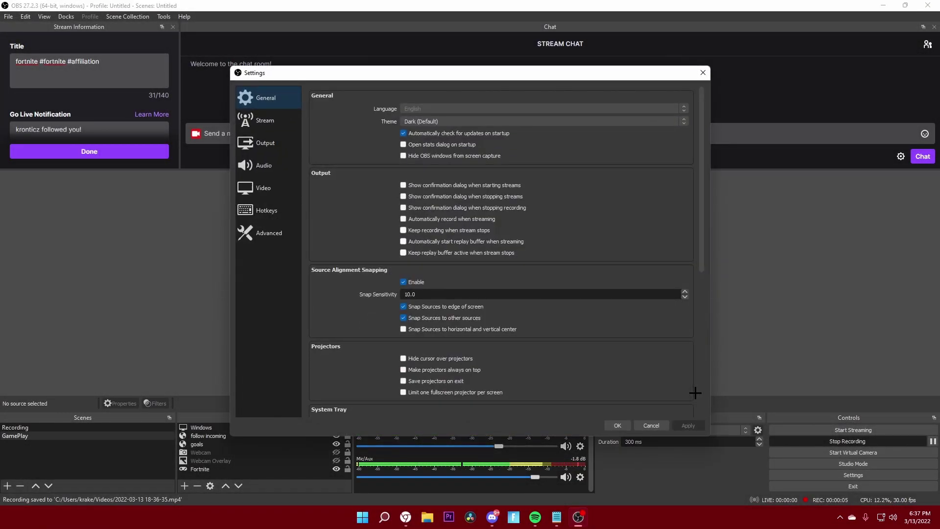
left_click(272, 120)
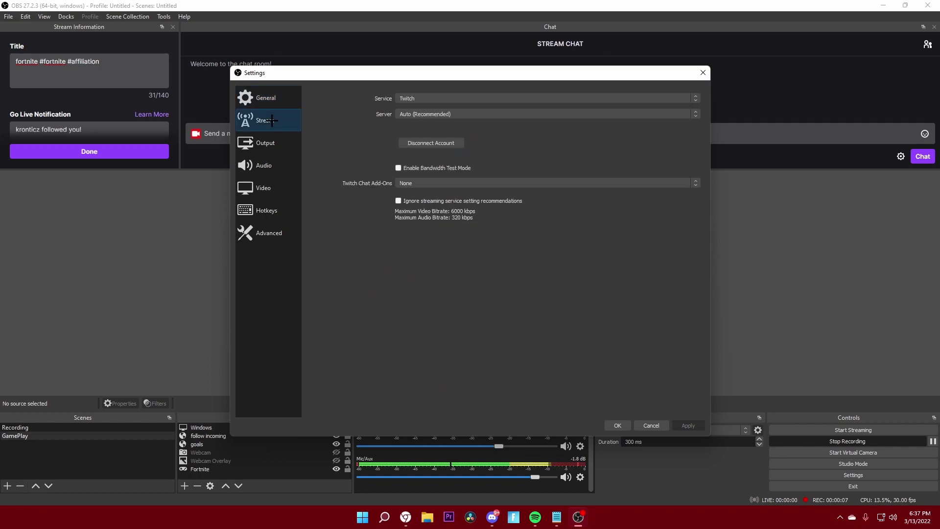
left_click(415, 100)
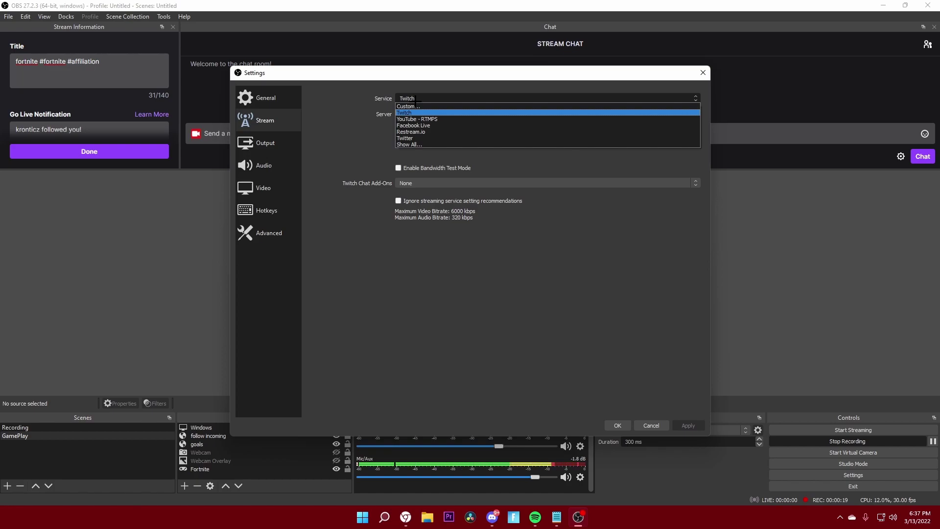
left_click(417, 99)
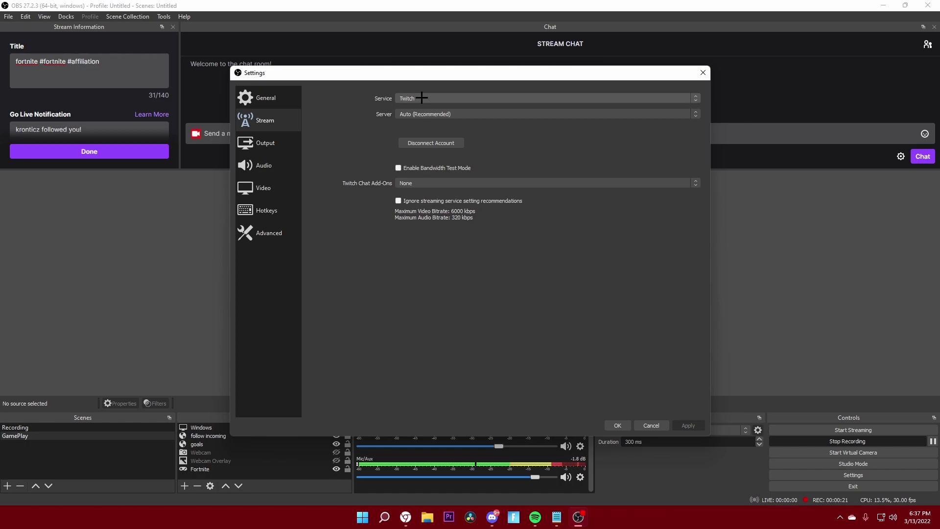
left_click(421, 98)
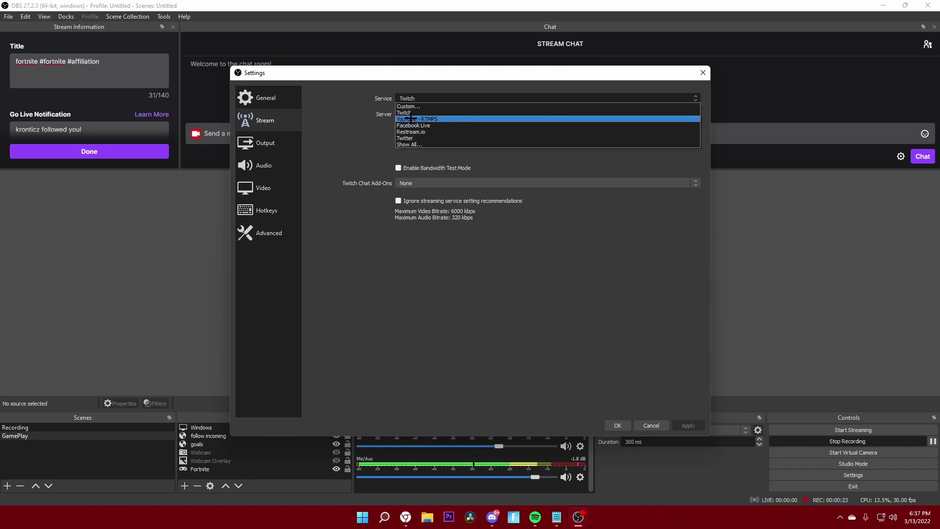
left_click(416, 98)
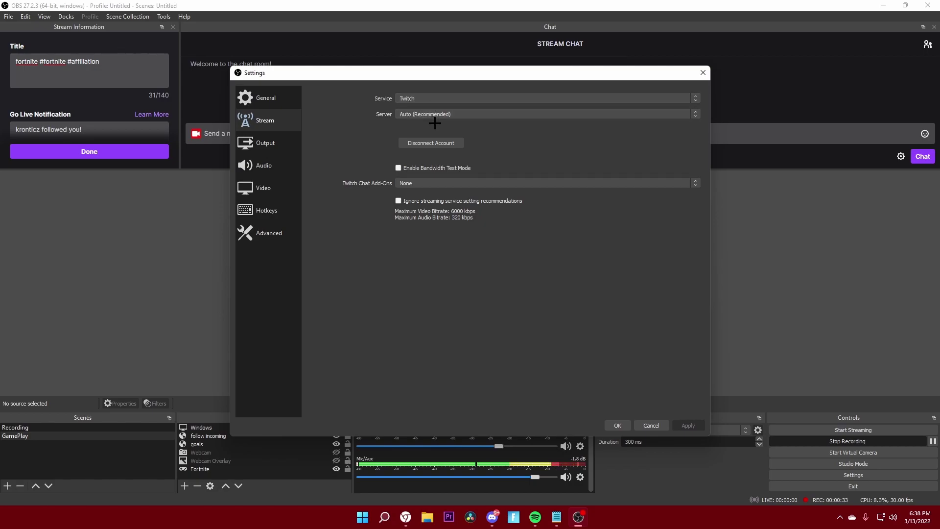
- Check that the Output page keeps CBR rate control at 6000 Kbps, then bring the bitrate notes forward
left_click(281, 141)
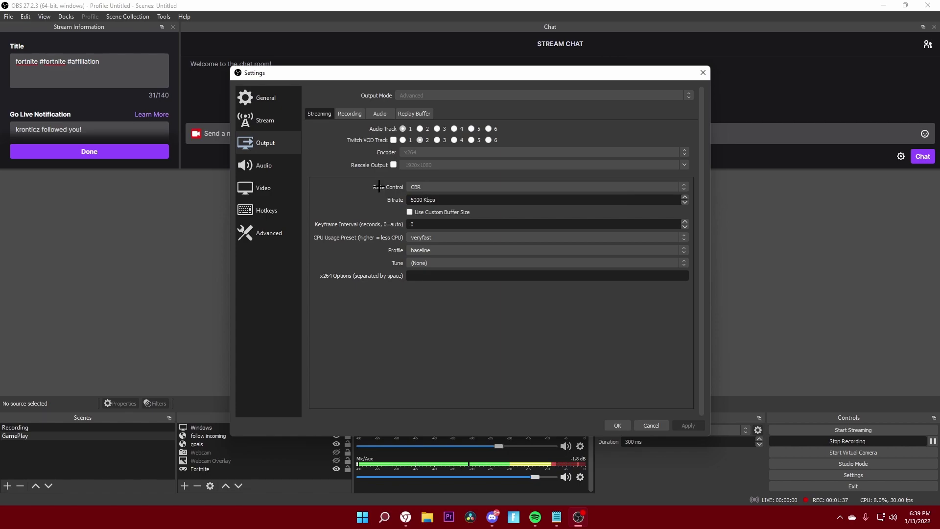
left_click(418, 186)
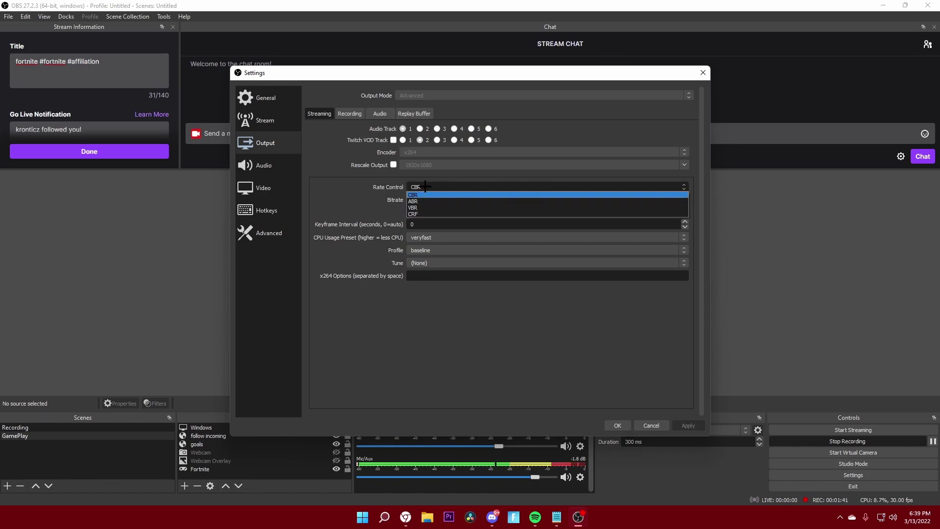
left_click(426, 187)
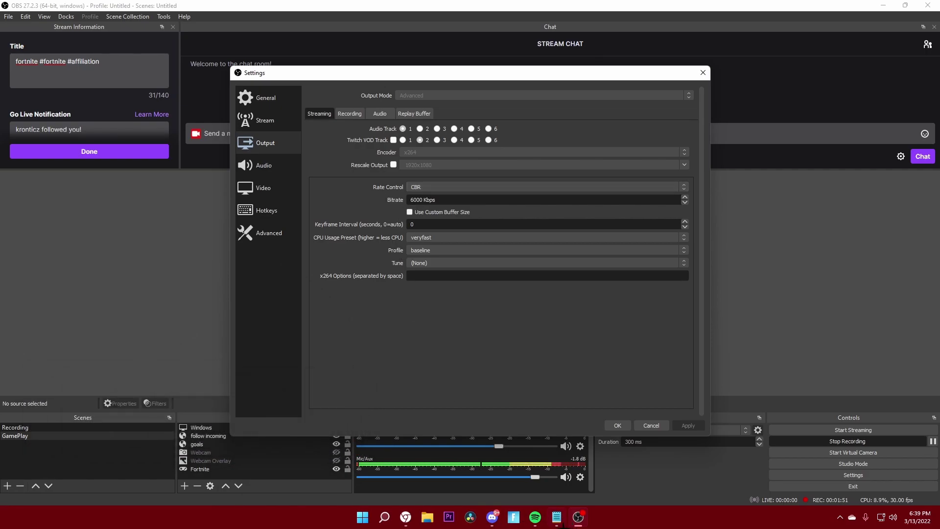
left_click(559, 519)
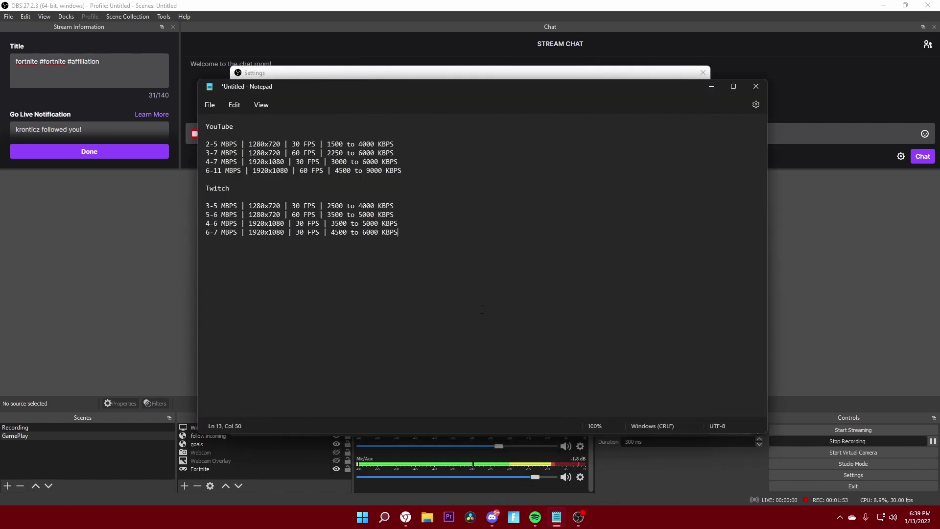
- Reposition the Notepad notes and highlight the 6000 Kbps Twitch and 2-5 Mbps YouTube figures
left_click_drag(433, 86, 451, 87)
mouse_move(416, 232)
left_mouse_down()
mouse_move(363, 234)
mouse_move(226, 139)
mouse_move(226, 216)
mouse_move(415, 233)
left_mouse_up()
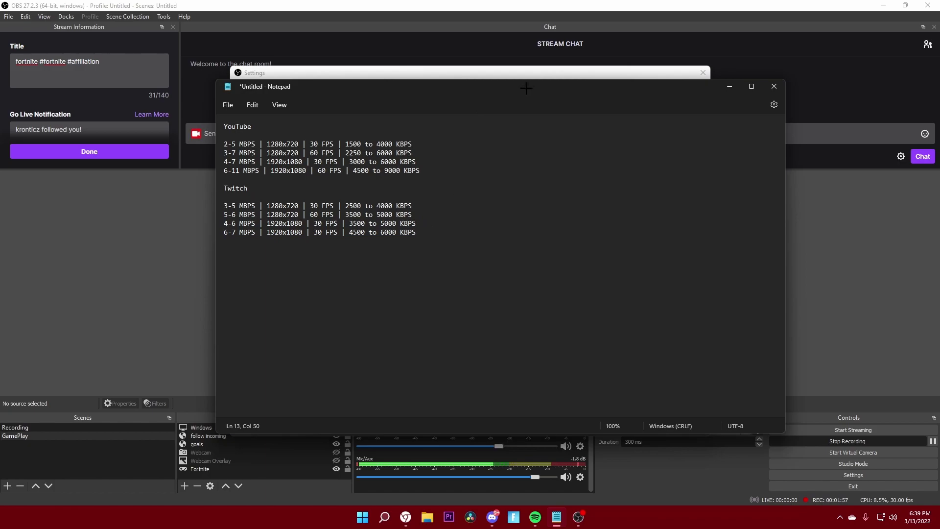
left_click_drag(527, 88, 674, 117)
left_click_drag(370, 175, 401, 175)
left_click(370, 175)
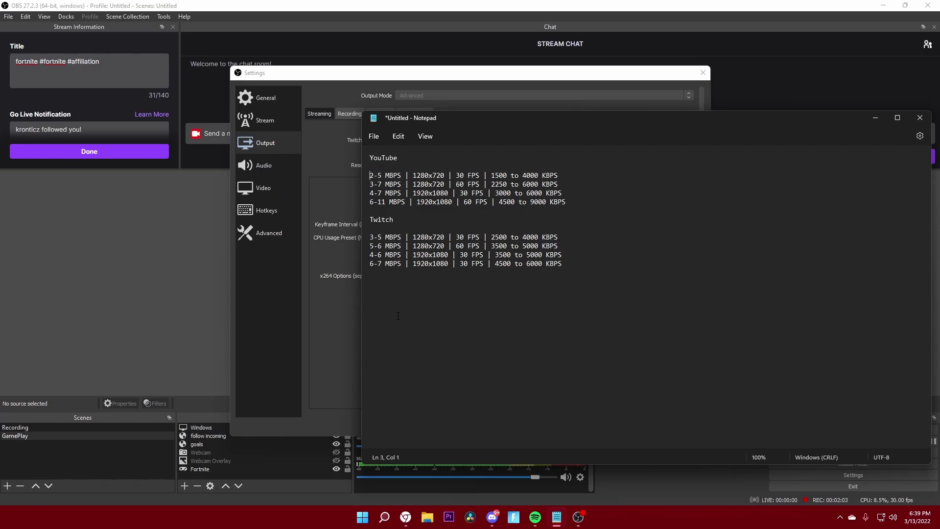
- Review the Chrome speed test: 304.2 Mbps download, 186.5 Mbps upload, very fast verdict
mouse_move(405, 517)
left_click(406, 468)
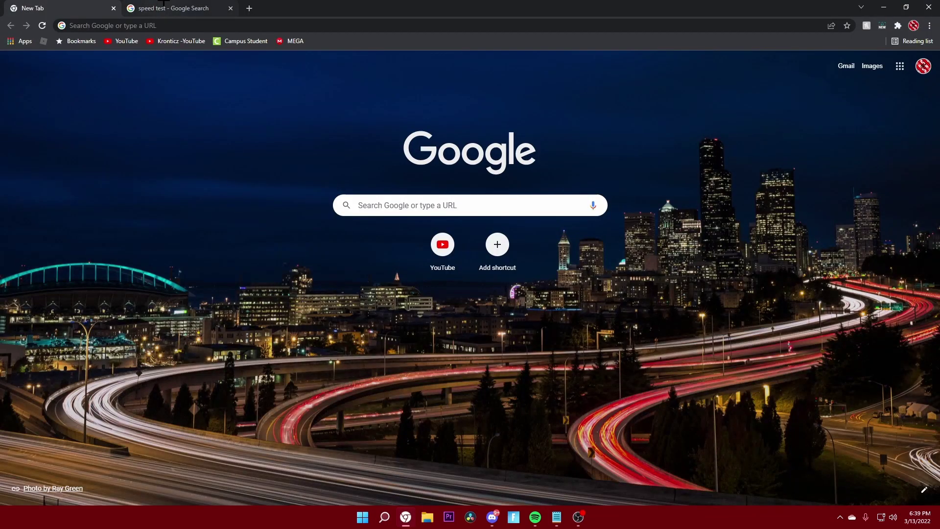
left_click(164, 8)
left_click_drag(390, 152, 414, 153)
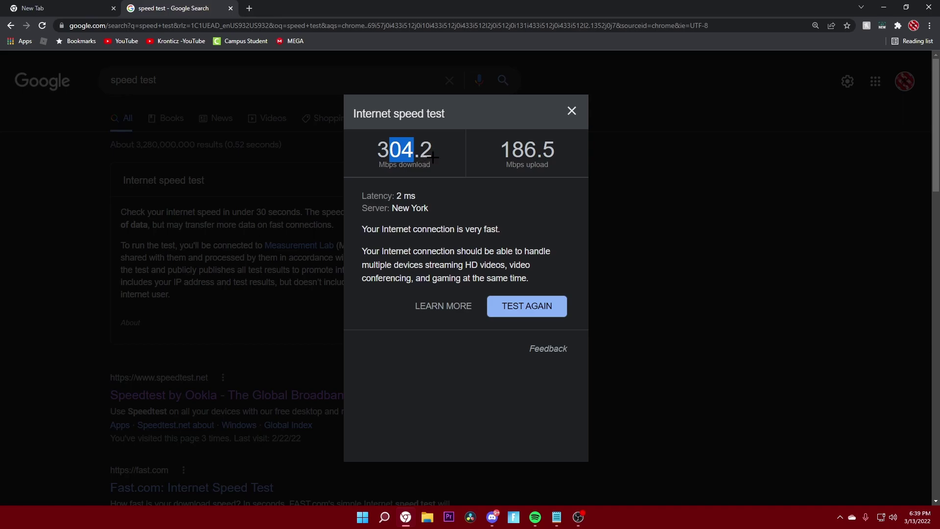
left_click(433, 157)
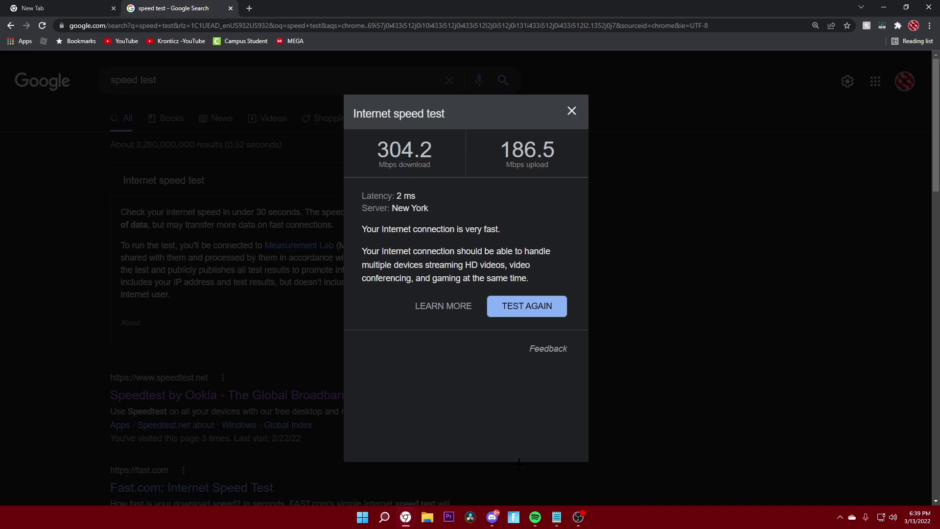
mouse_move(579, 518)
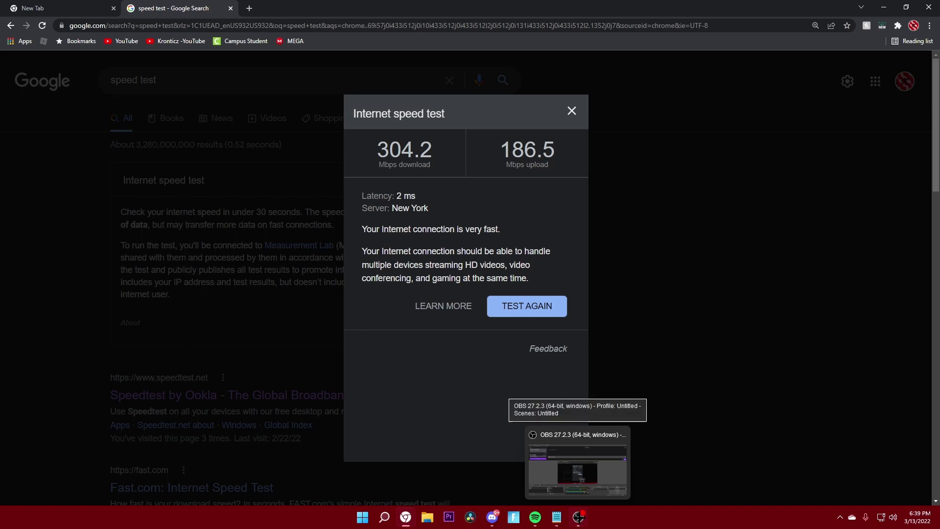
left_click_drag(469, 229, 504, 228)
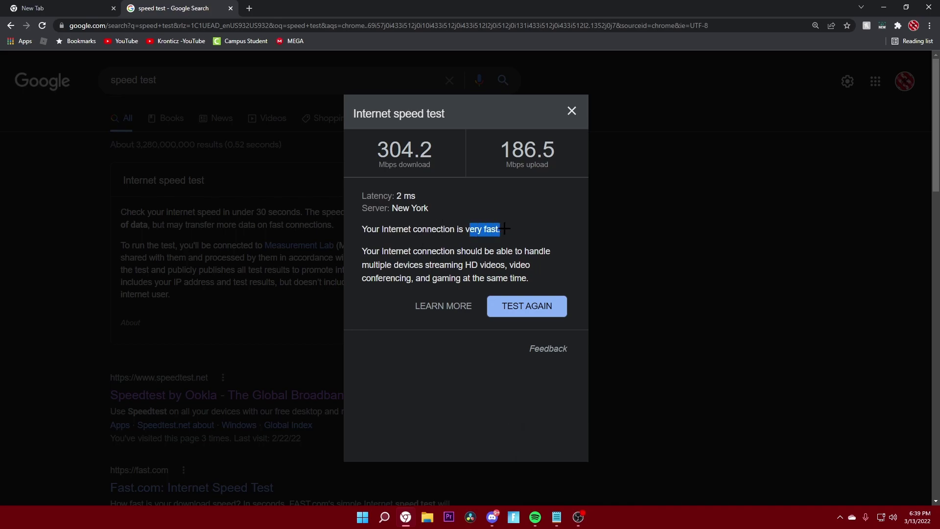
left_click(548, 417)
- Position the Notepad bitrate table beside OBS's Output settings showing CBR at 6000 Kbps
left_click(579, 519)
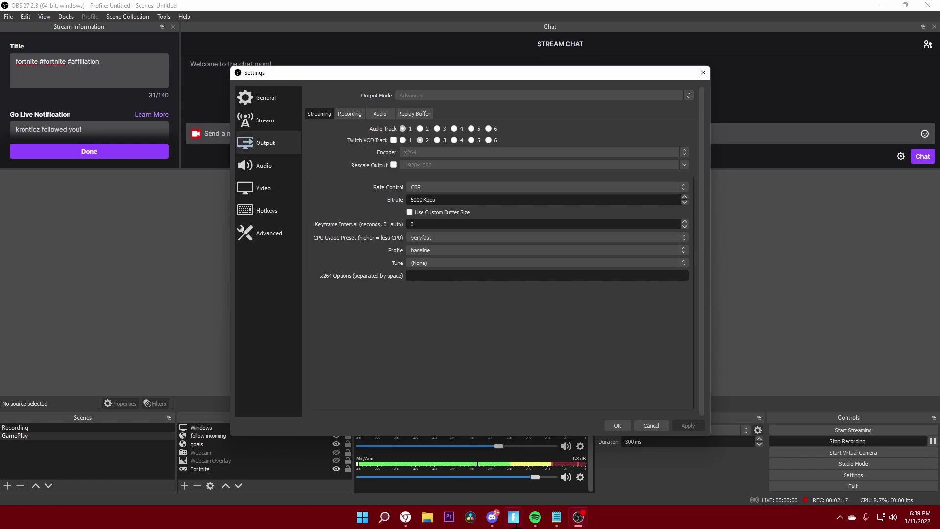
mouse_move(557, 517)
left_click(556, 460)
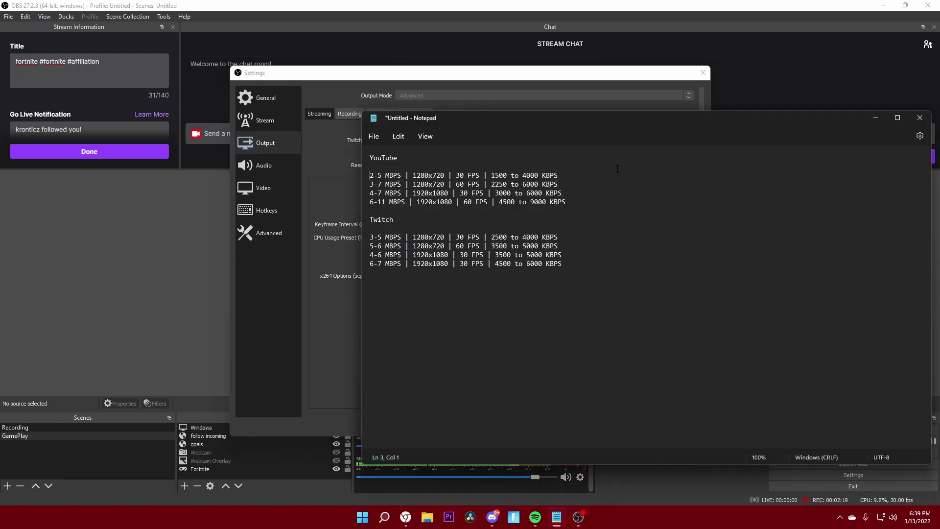
left_click_drag(609, 120, 711, 119)
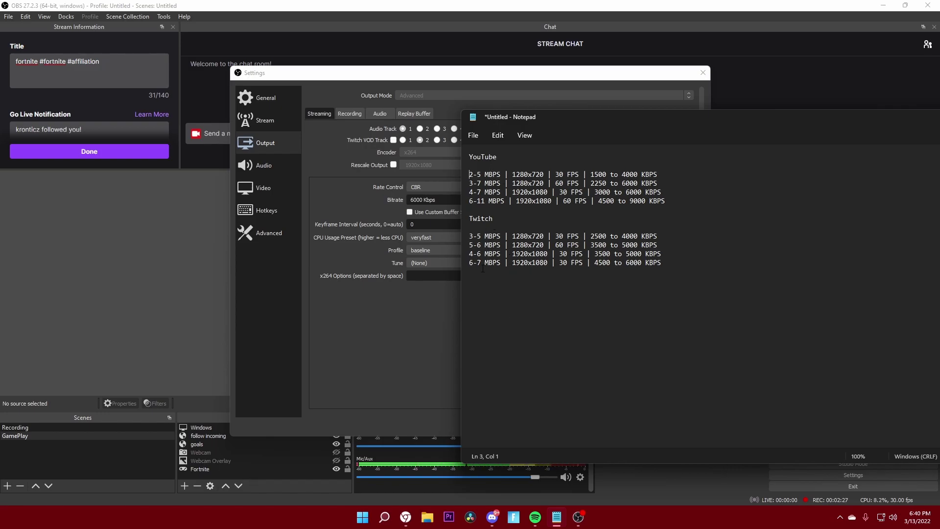
left_click_drag(550, 117, 695, 113)
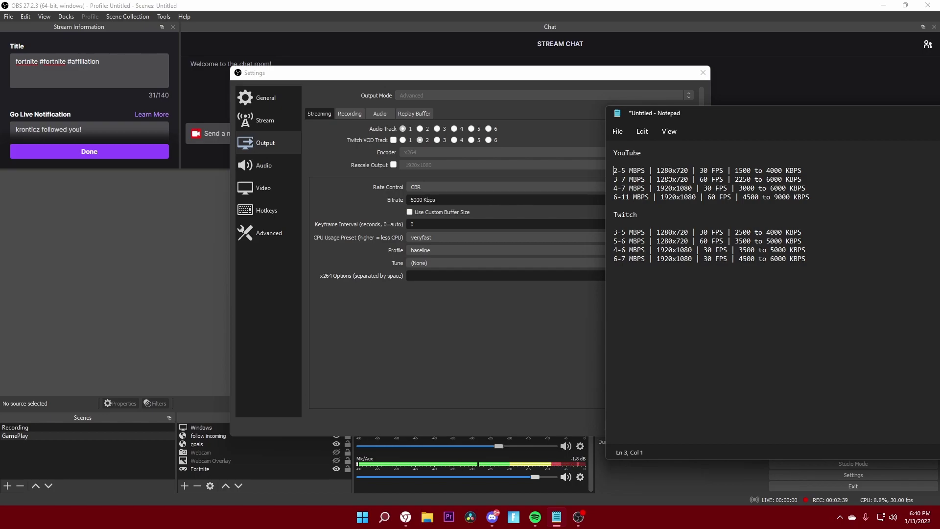
left_click(598, 487)
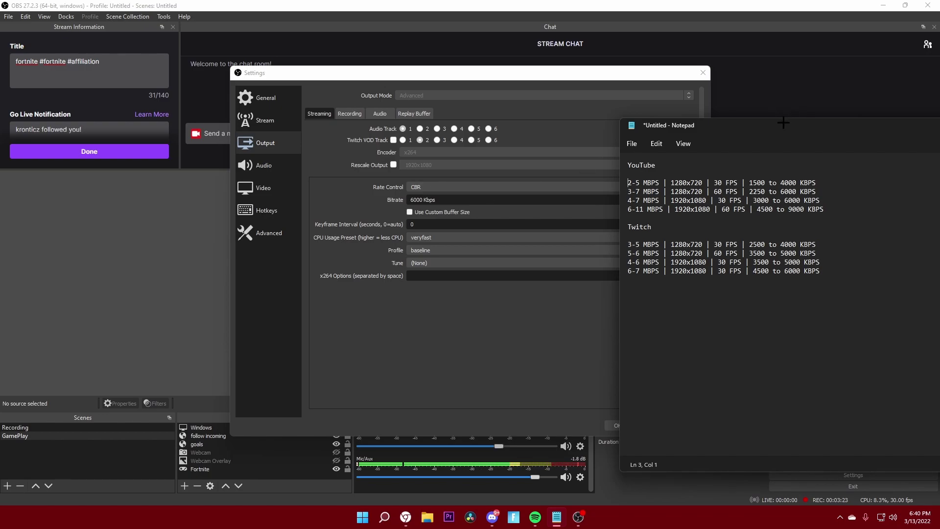
left_click_drag(783, 122, 748, 111)
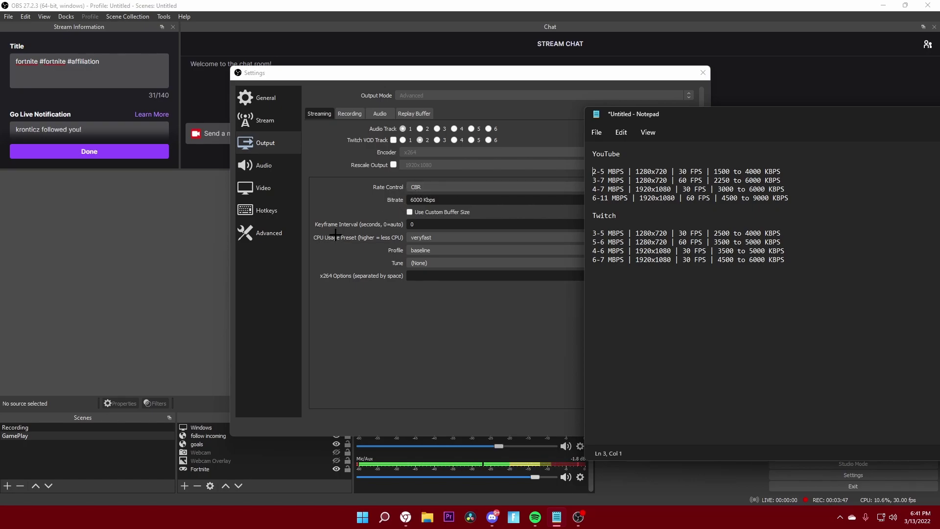
- Keep the x264 CPU usage preset at veryfast and the encoder profile at baseline
left_click(427, 235)
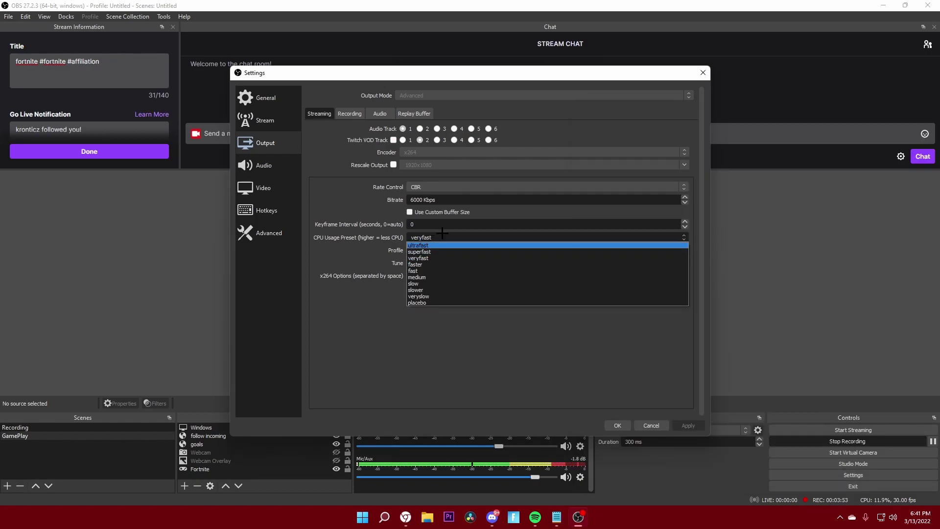
left_click(443, 237)
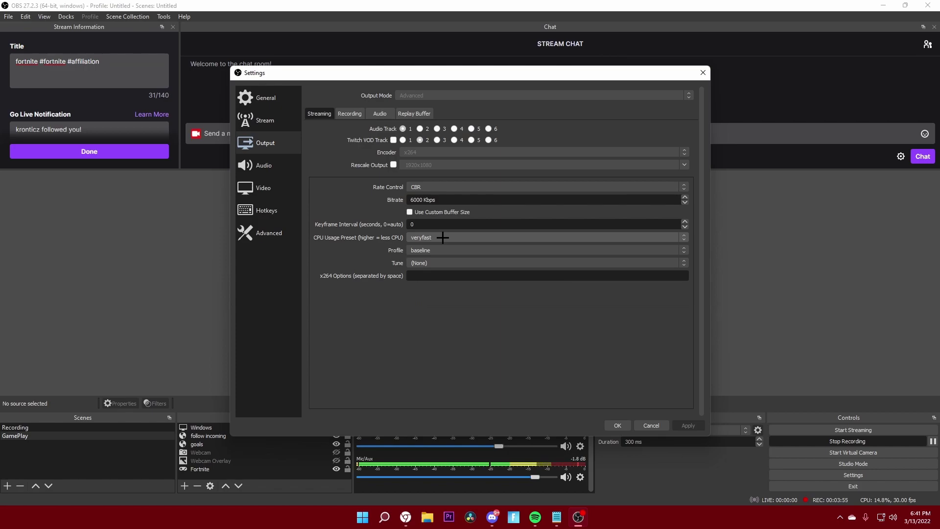
left_click(443, 237)
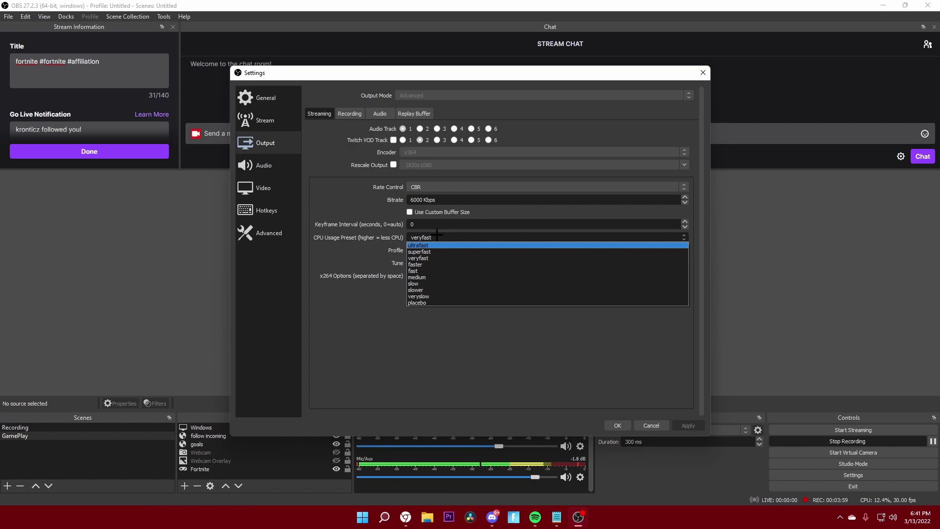
left_click(443, 258)
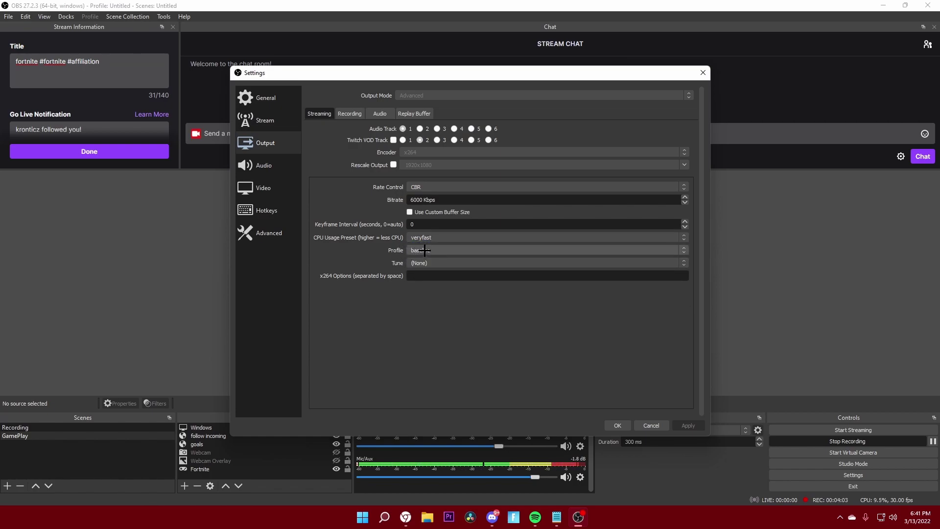
left_click(489, 250)
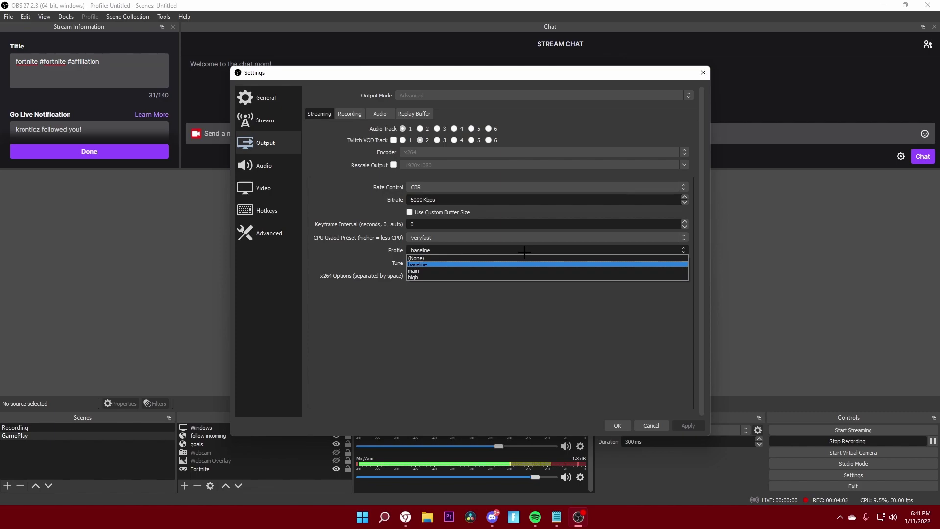
left_click(514, 264)
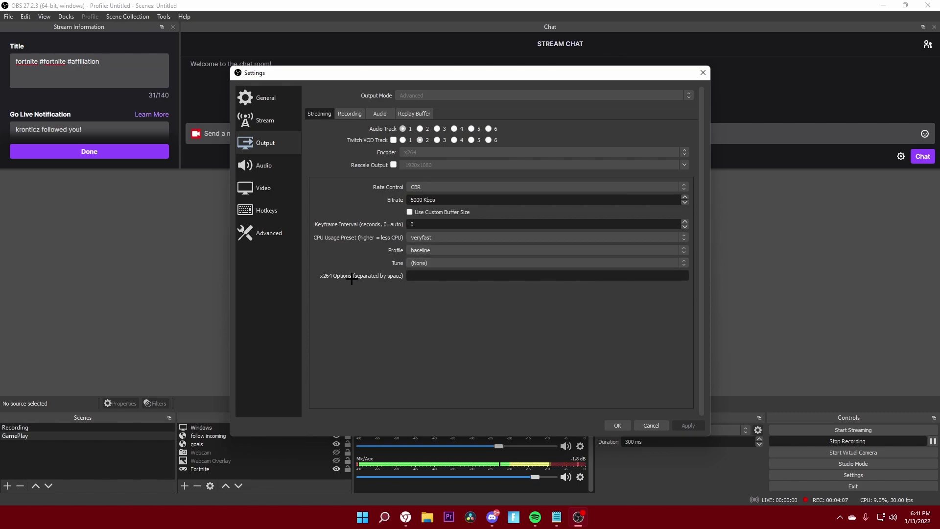
- Browse the Audio page: 44.1 kHz, Stereo, Desktop and Mic/Auxiliary audio on Default
left_click(260, 168)
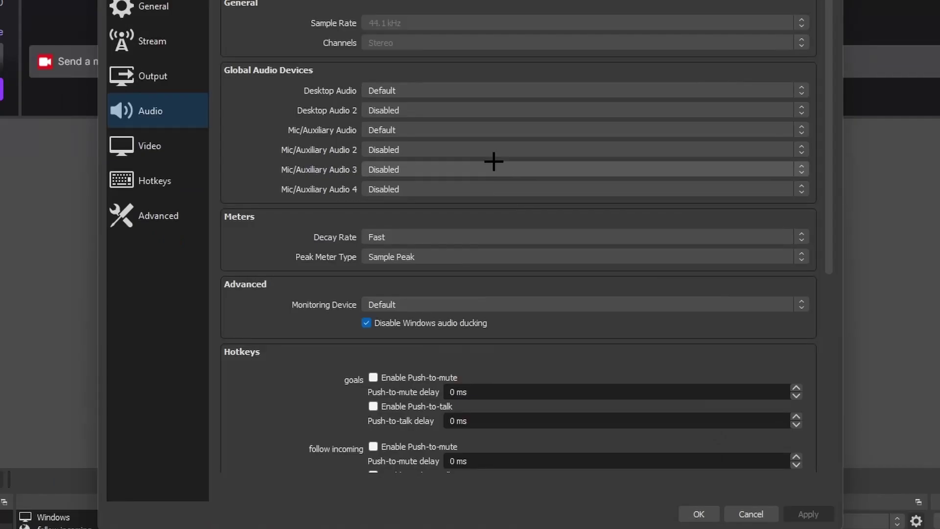
scroll(267, 292, "down", 5)
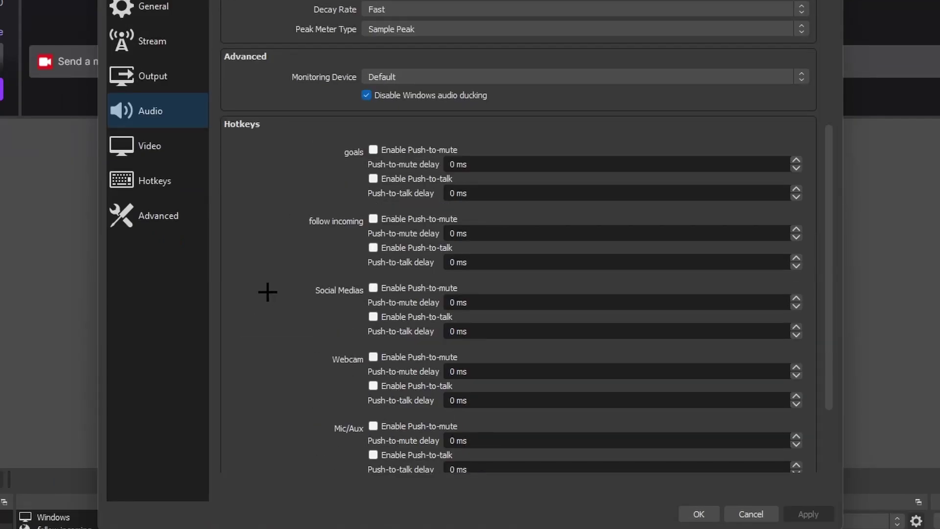
scroll(267, 292, "down", 3)
scroll(267, 292, "up", 10)
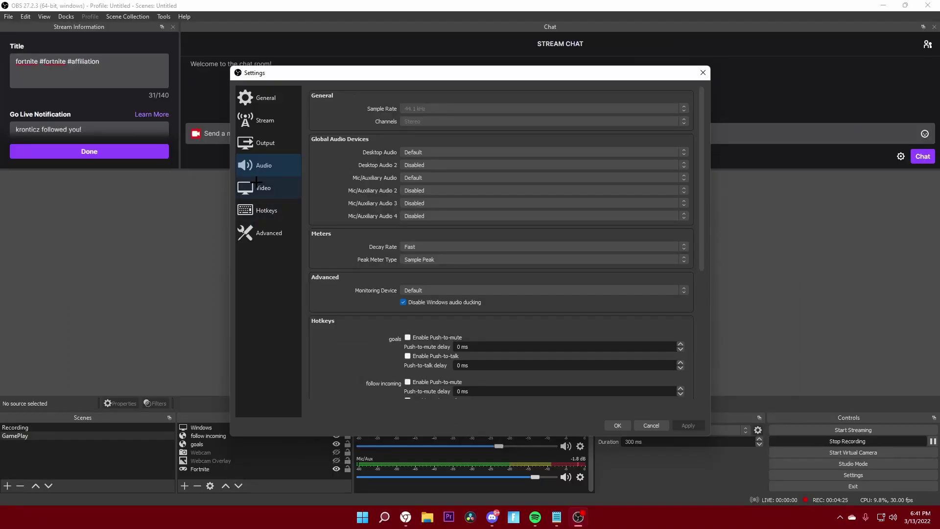
- Look over the Video and Advanced pages, then close the Settings window
left_click(256, 184)
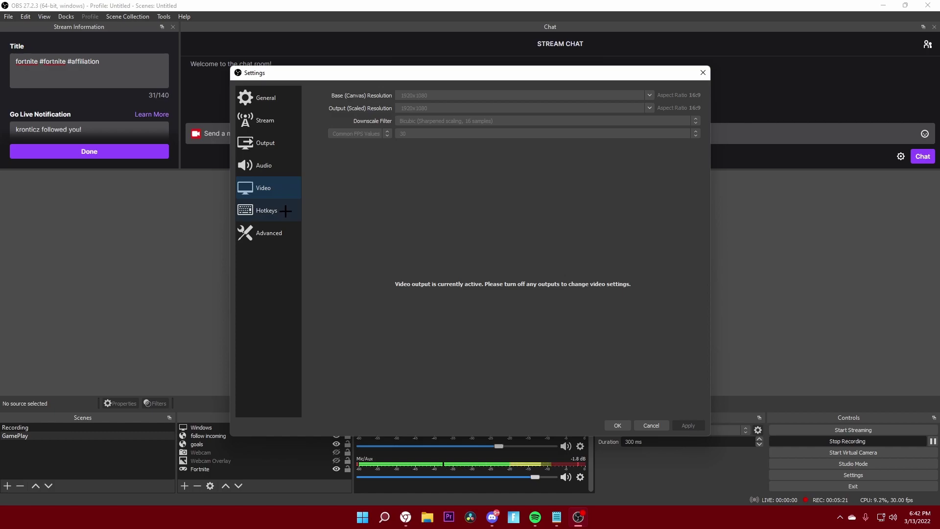
left_click(268, 234)
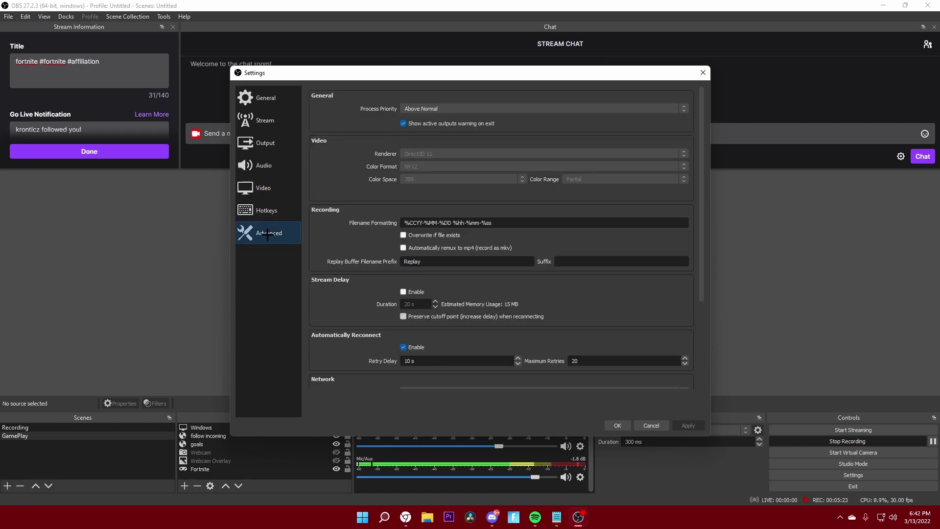
left_click(702, 72)
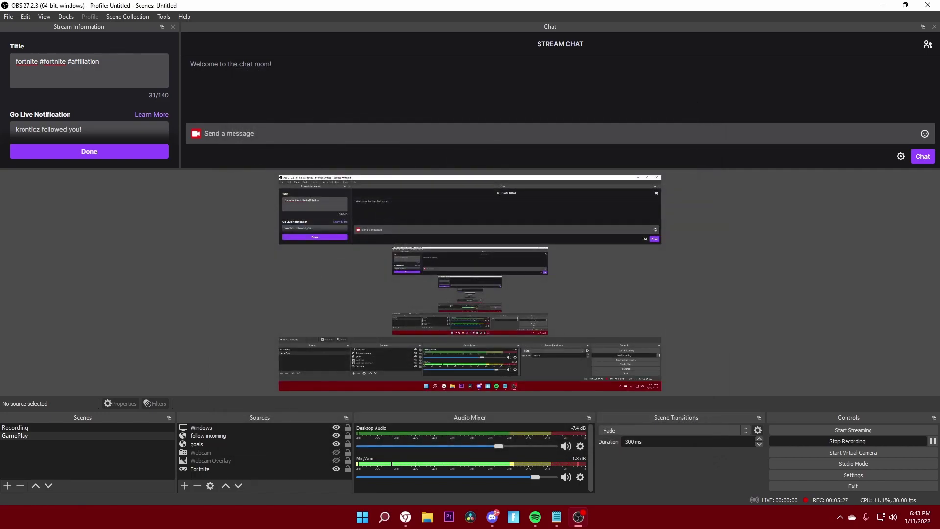
- Bring up the Notepad bitrate notes, select and clear the table text, then minimize Notepad
key("alt+Tab")
left_click_drag(724, 263, 525, 169)
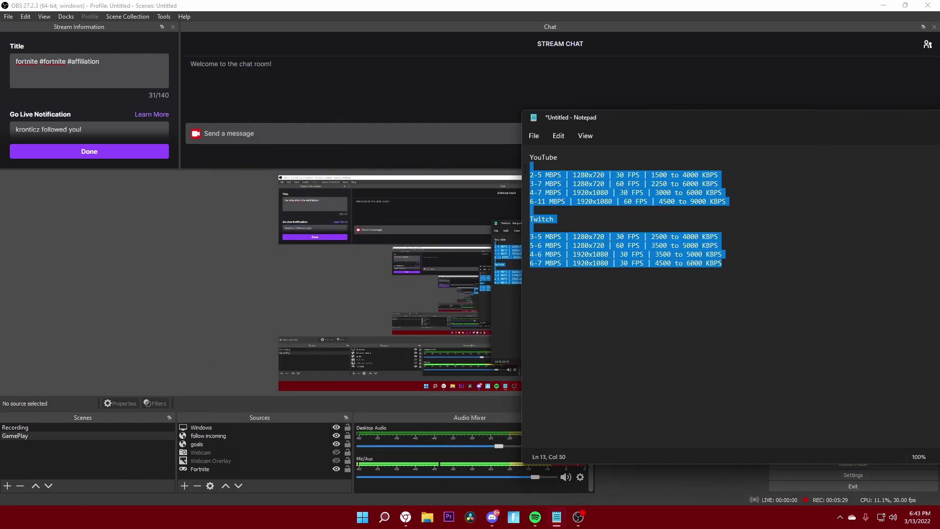
left_click(744, 170)
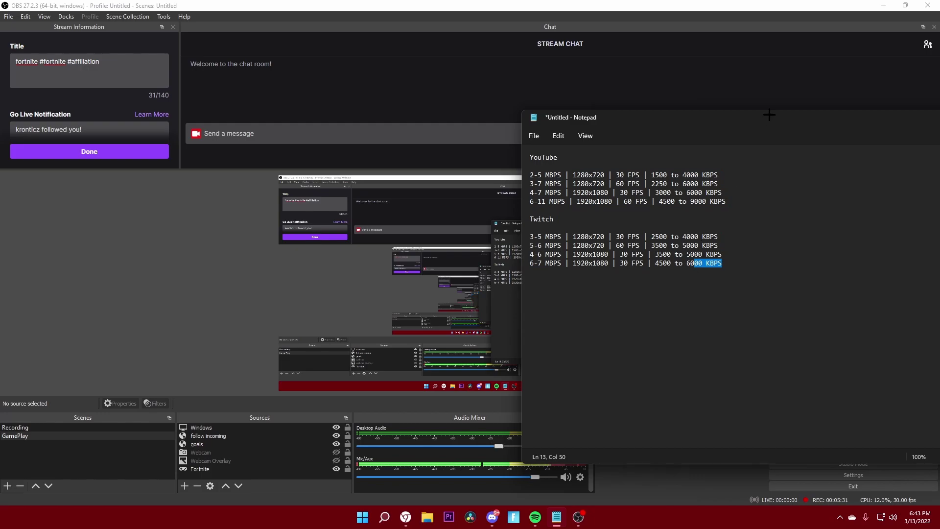
key("super+Down")
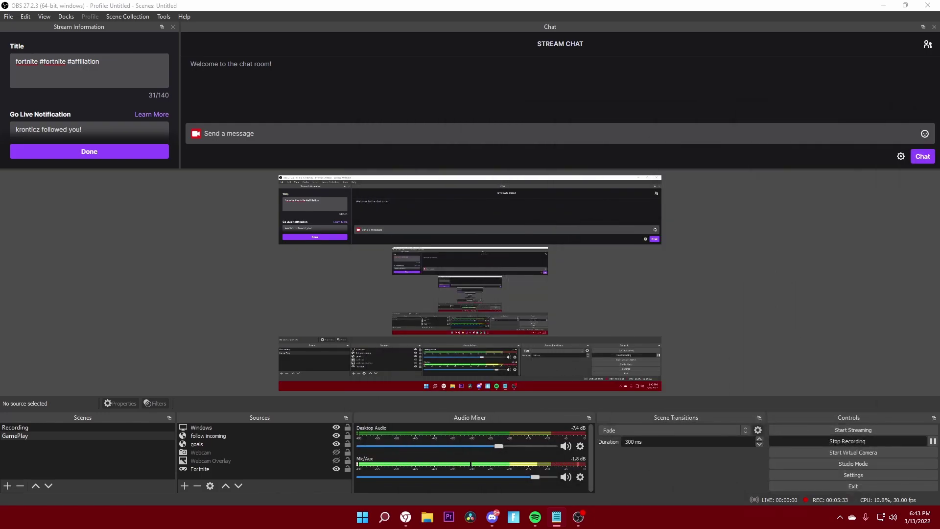